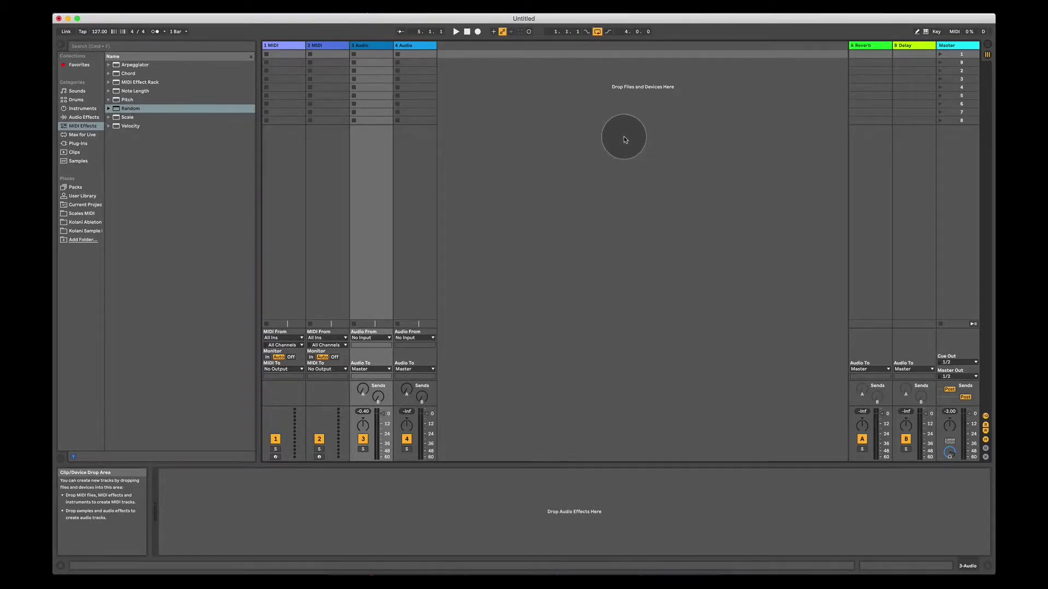
- Create a new blank Live Set from the File menu without saving the untitled set
left_click(109, 7)
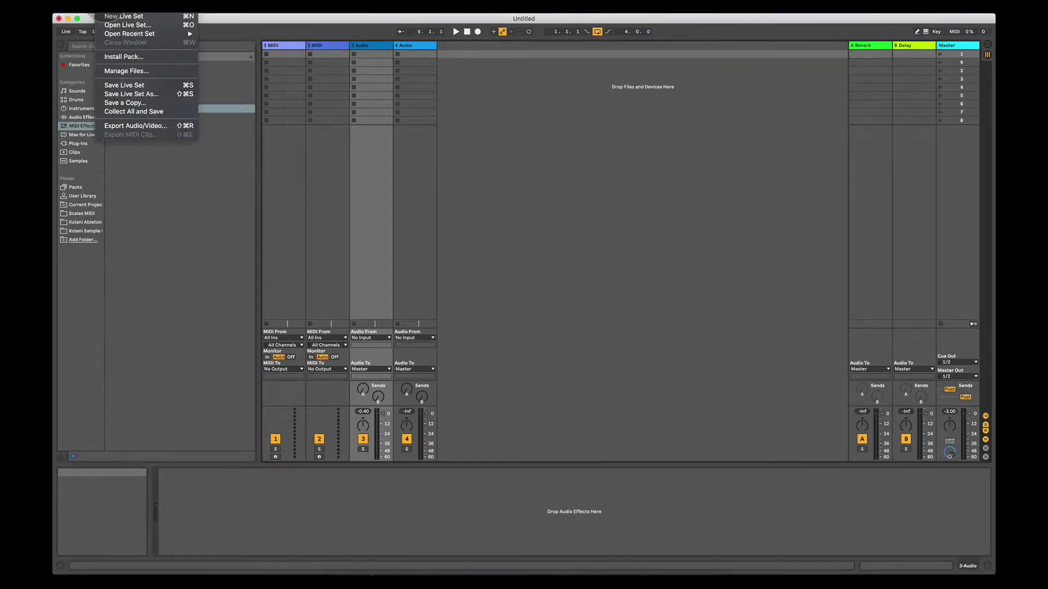
left_click(124, 16)
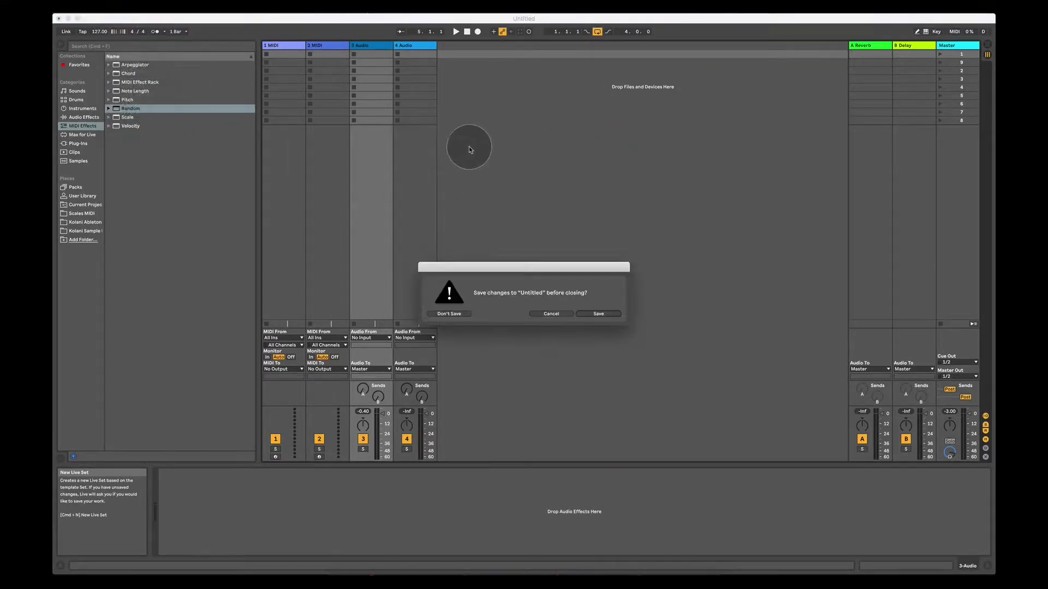
left_click(449, 313)
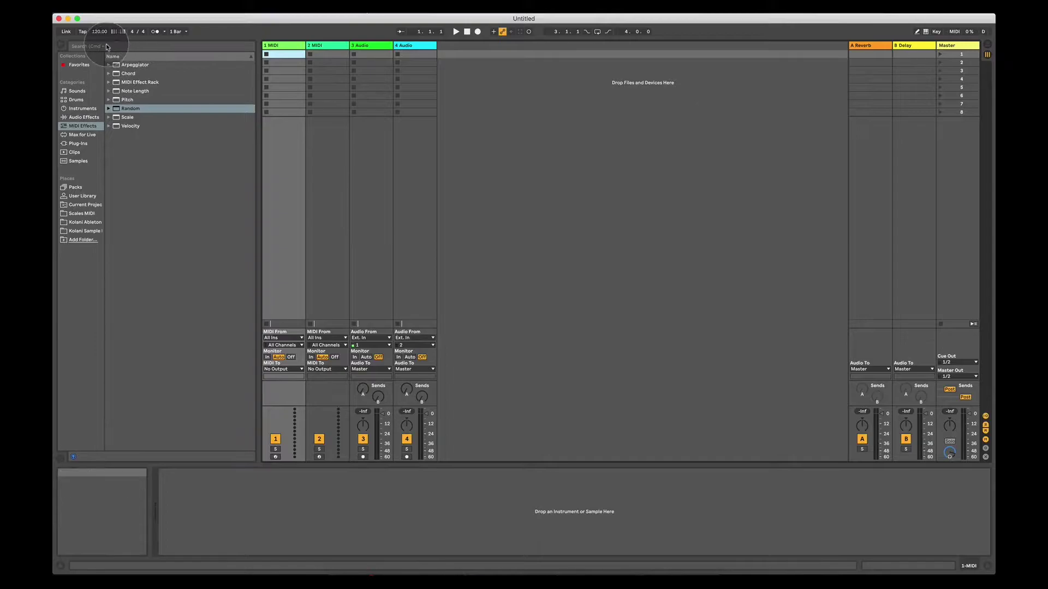
- Open Preferences and keep Telestream Audio Capture as the CoreAudio output device at 48000 Hz
left_click(84, 6)
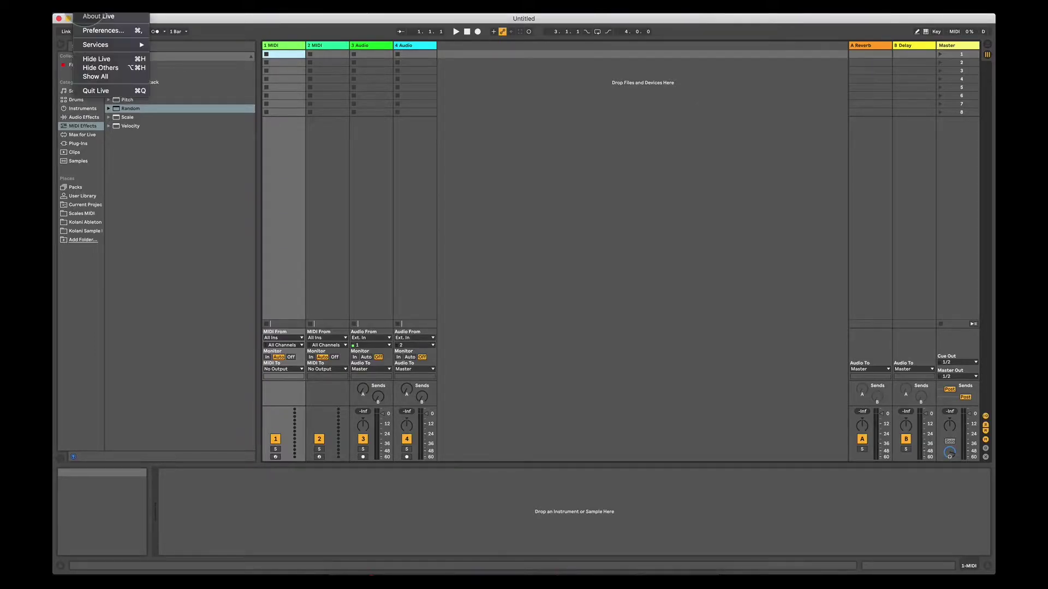
left_click(93, 29)
left_click_drag(494, 161, 522, 77)
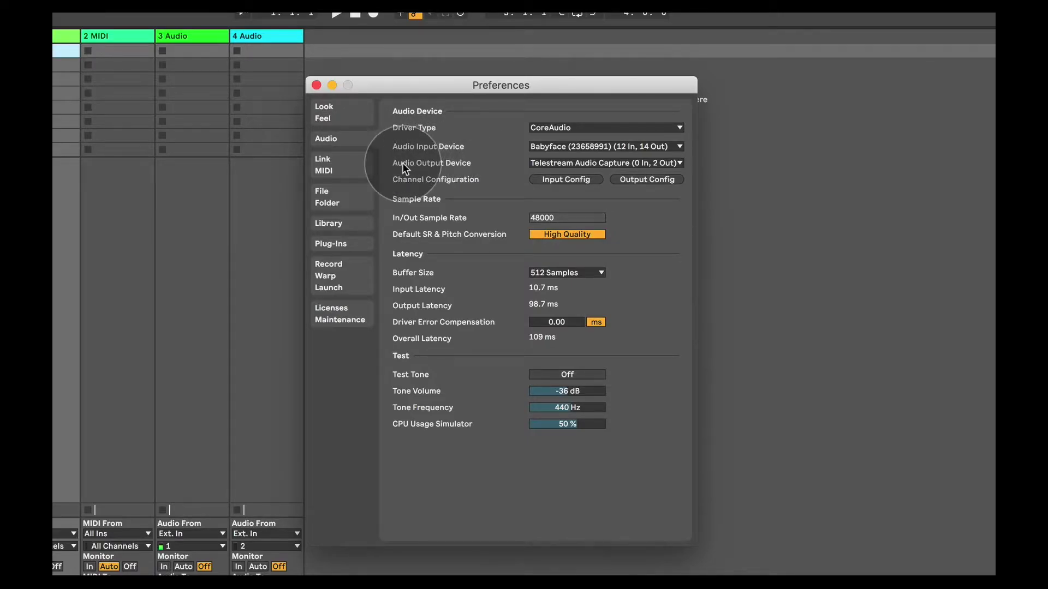
left_click(567, 162)
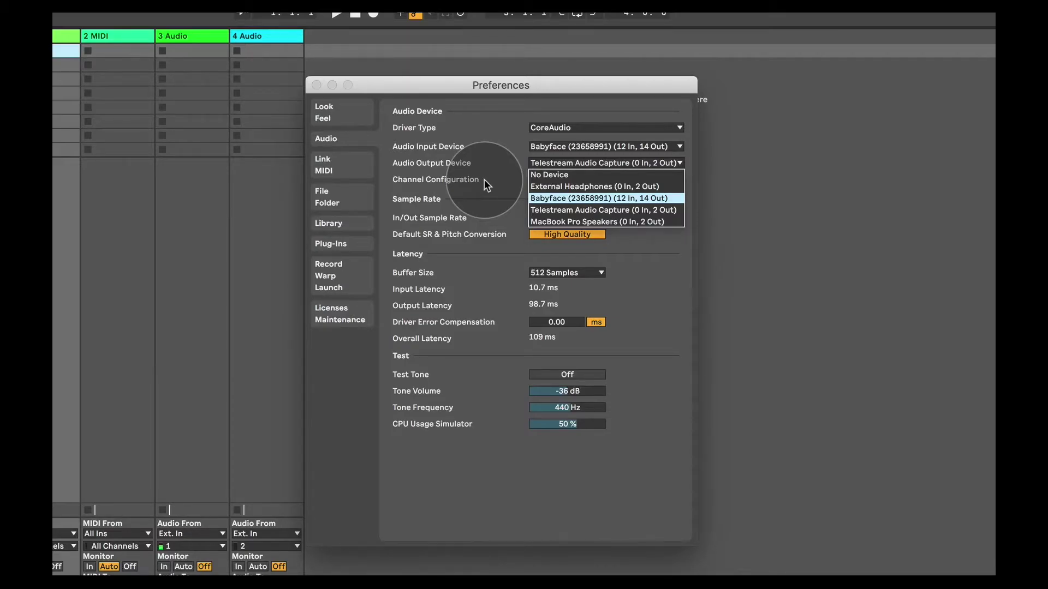
left_click(483, 180)
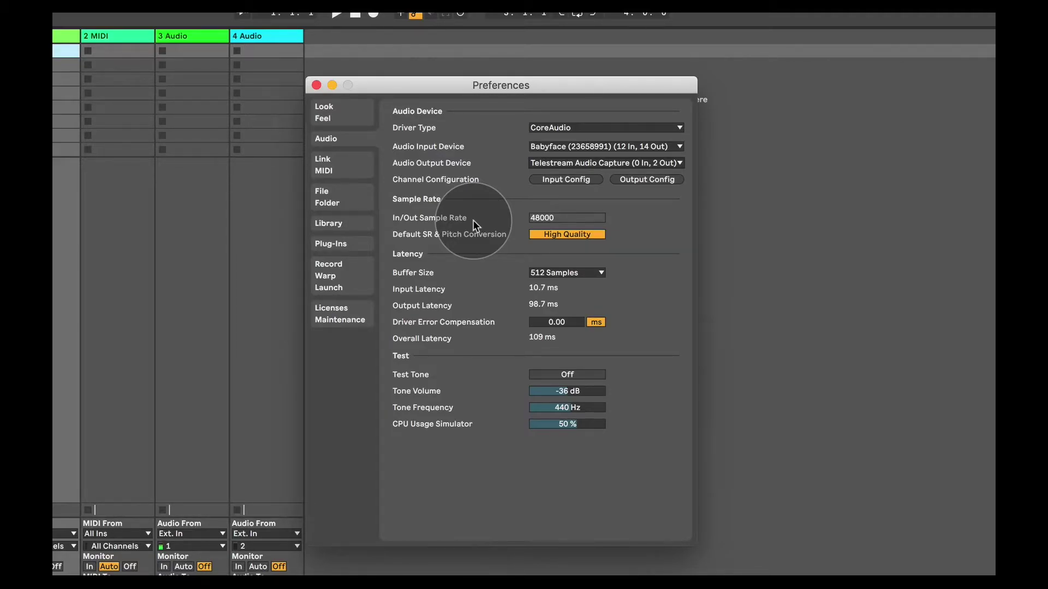
left_click(634, 183)
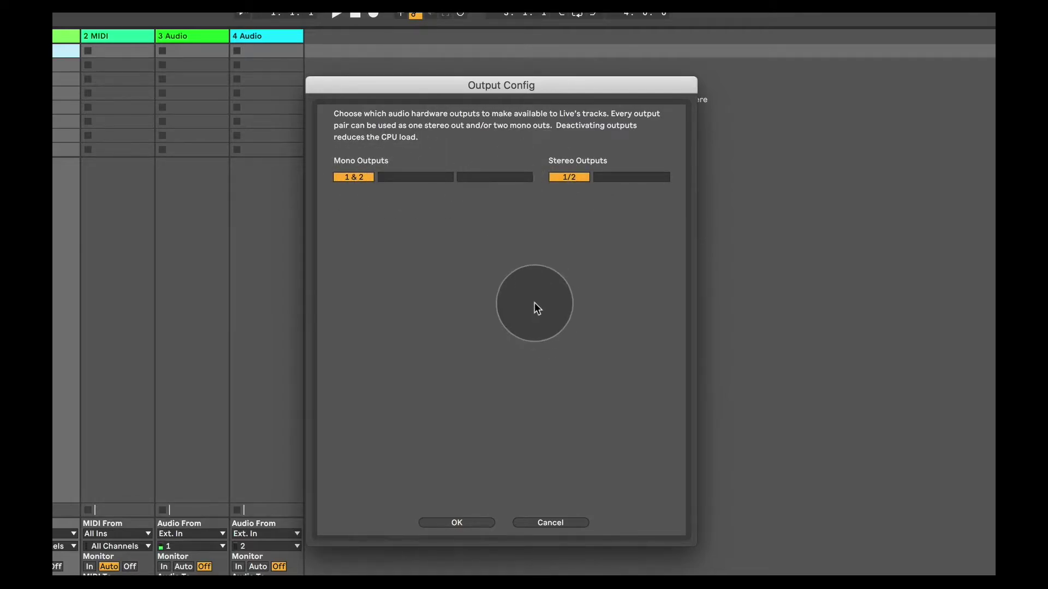
left_click(443, 524)
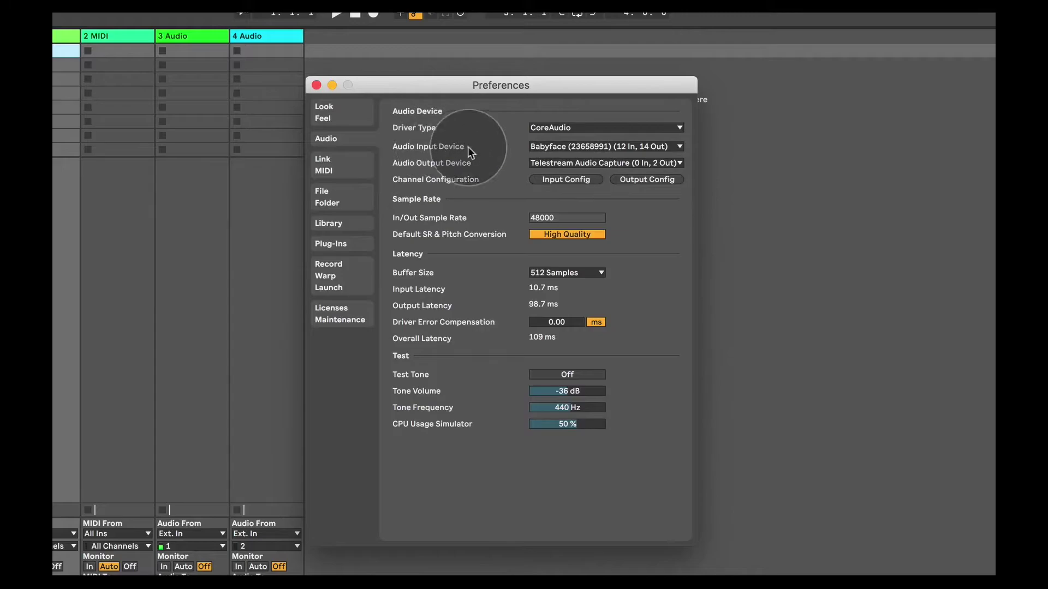
left_click(578, 180)
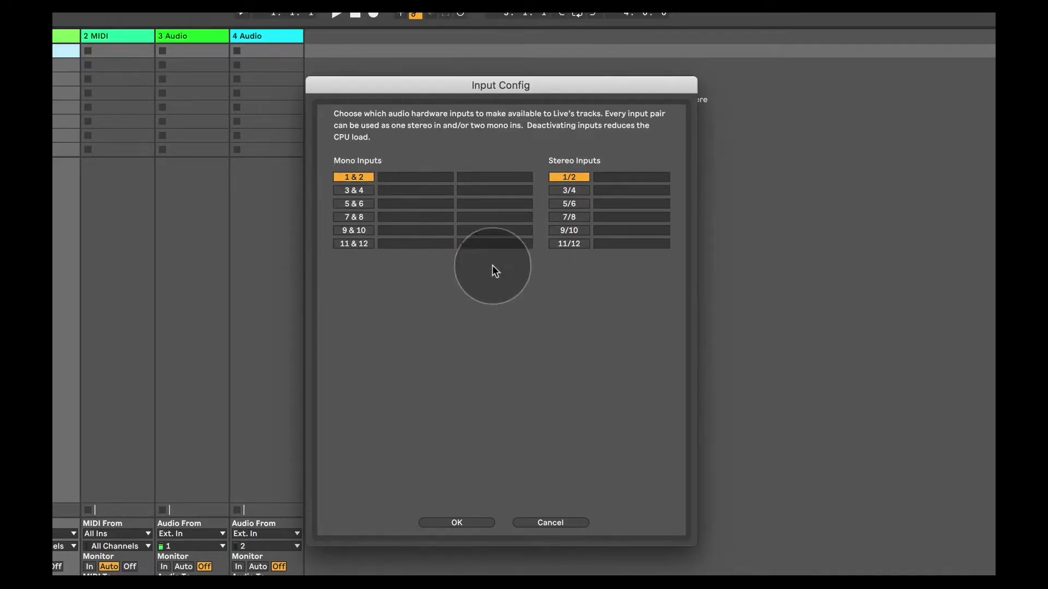
left_click(350, 191)
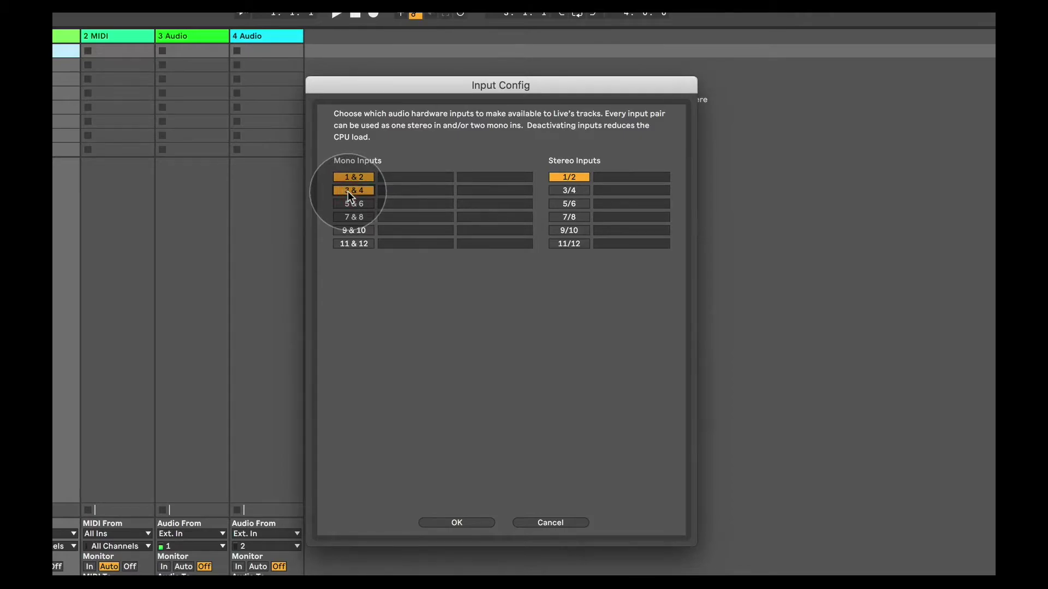
left_click(350, 195)
left_click(459, 525)
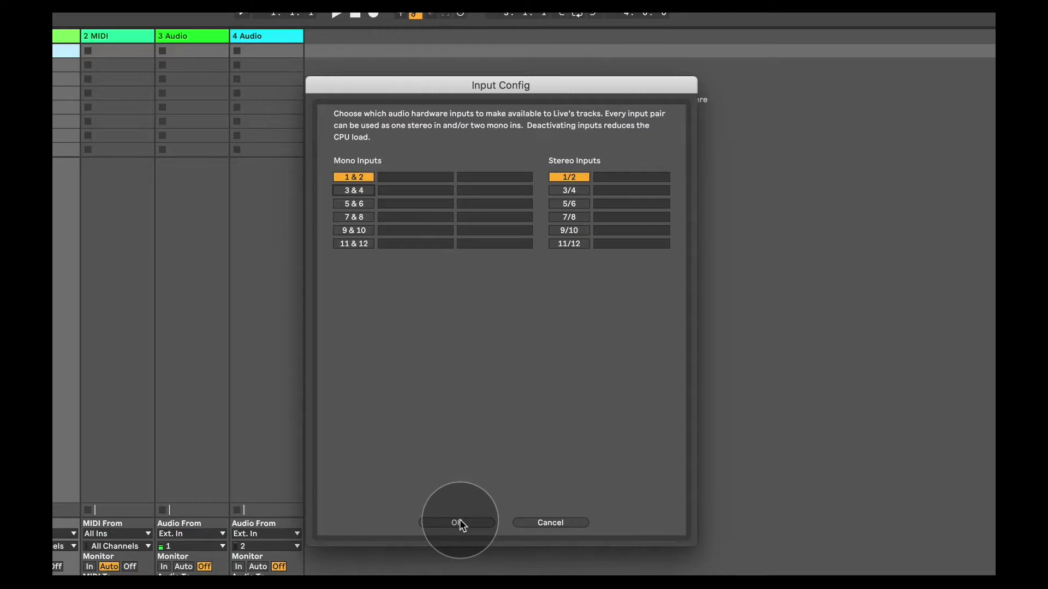
left_click(460, 525)
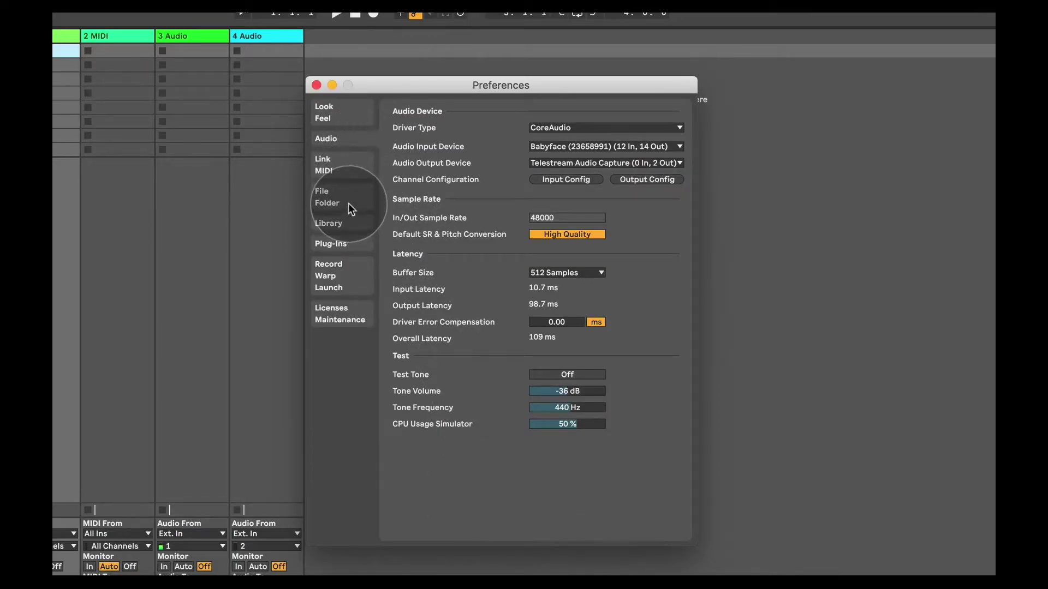
- Show the Look/Feel preferences and try out the Dark and Light themes
left_click(345, 121)
left_click(551, 319)
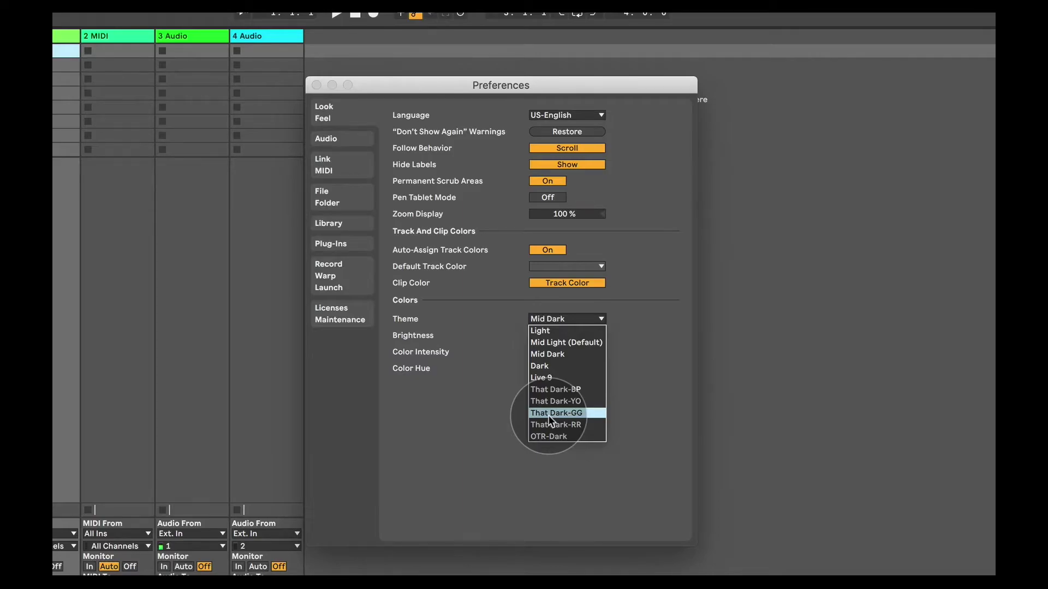
left_click(561, 369)
left_click(562, 318)
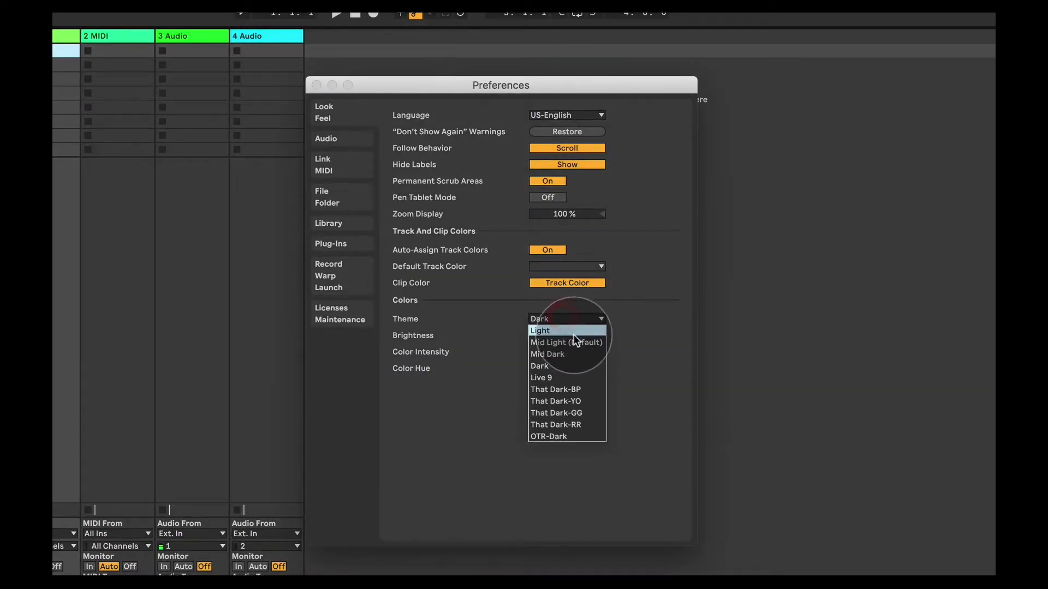
left_click(571, 345)
left_click(562, 319)
left_click(562, 330)
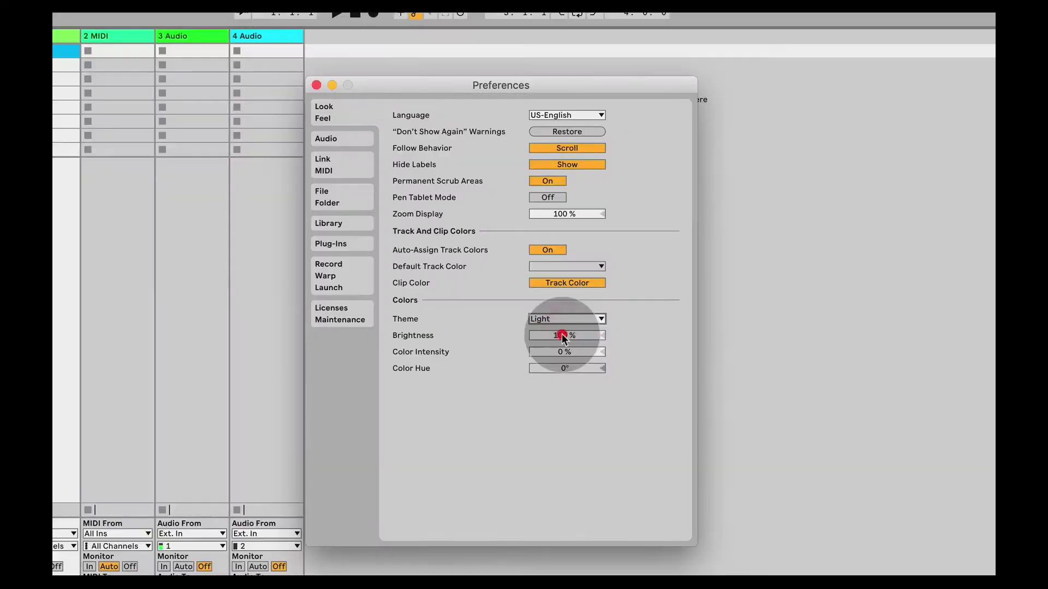
- Try Mid Light, then apply the Mid Dark theme and adjust Brightness
left_click(562, 319)
left_click(562, 343)
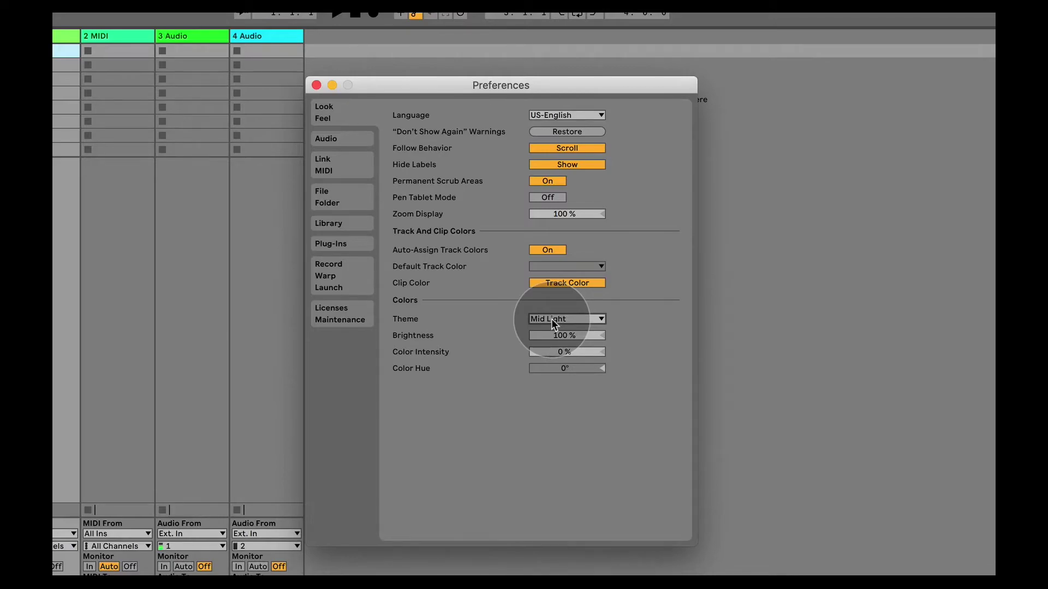
left_click(552, 320)
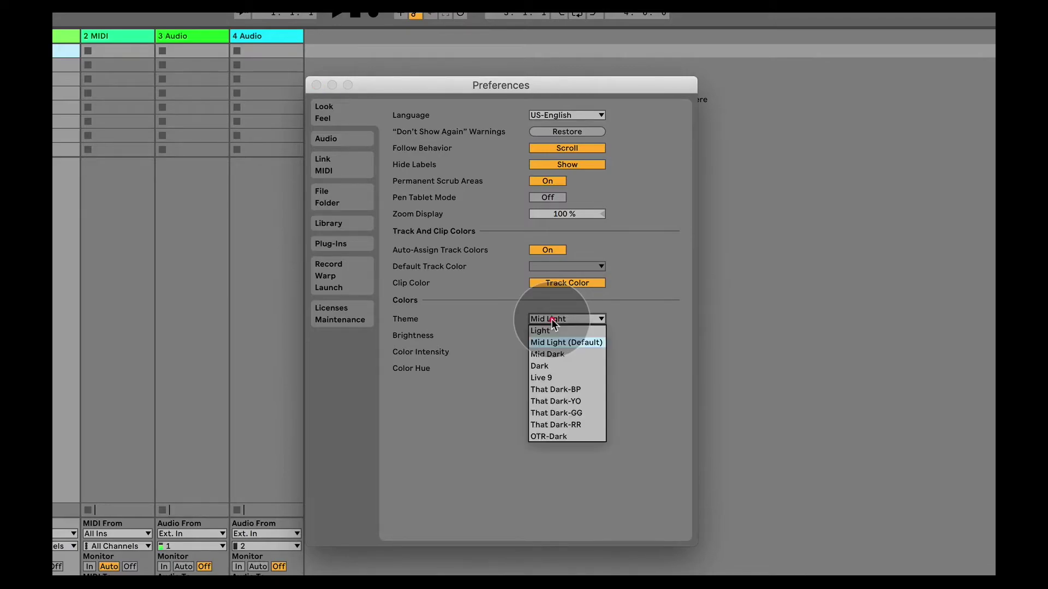
left_click(566, 355)
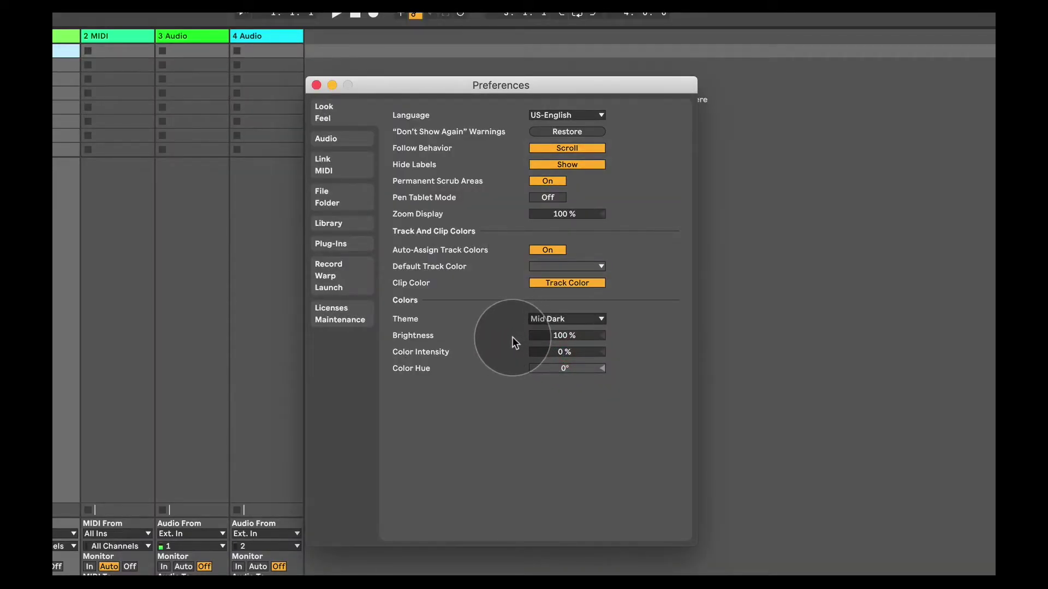
mouse_move(568, 335)
left_mouse_down()
mouse_move(567, 290)
mouse_move(568, 357)
mouse_move(567, 322)
mouse_move(571, 332)
left_mouse_up()
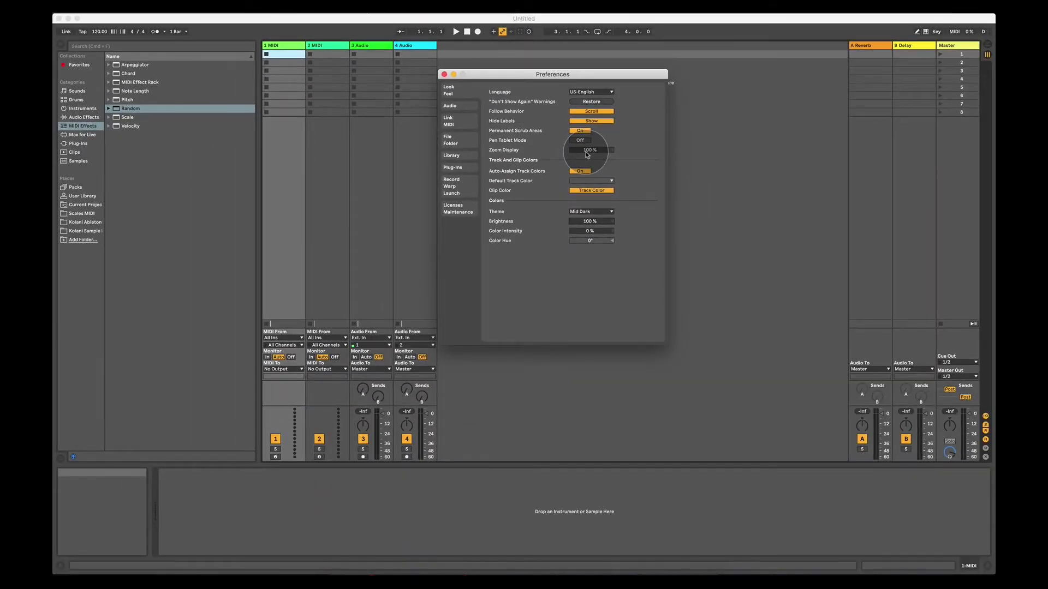
- Lower Zoom Display, close Preferences and place the insert marker in Arrangement View
mouse_move(586, 155)
left_mouse_down()
mouse_move(587, 173)
mouse_move(587, 155)
left_mouse_up()
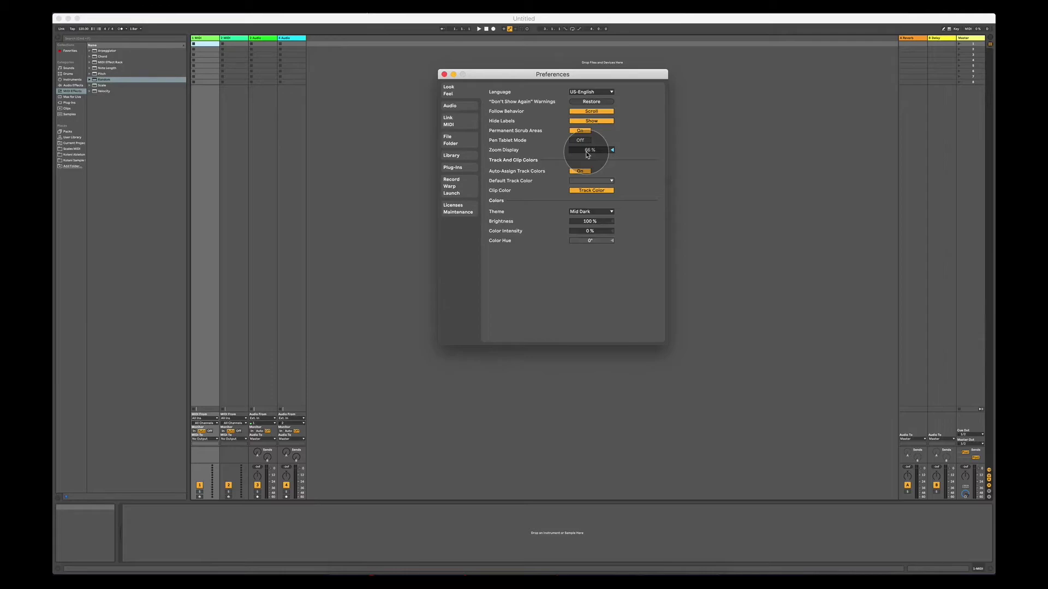
left_click(443, 75)
key("Tab")
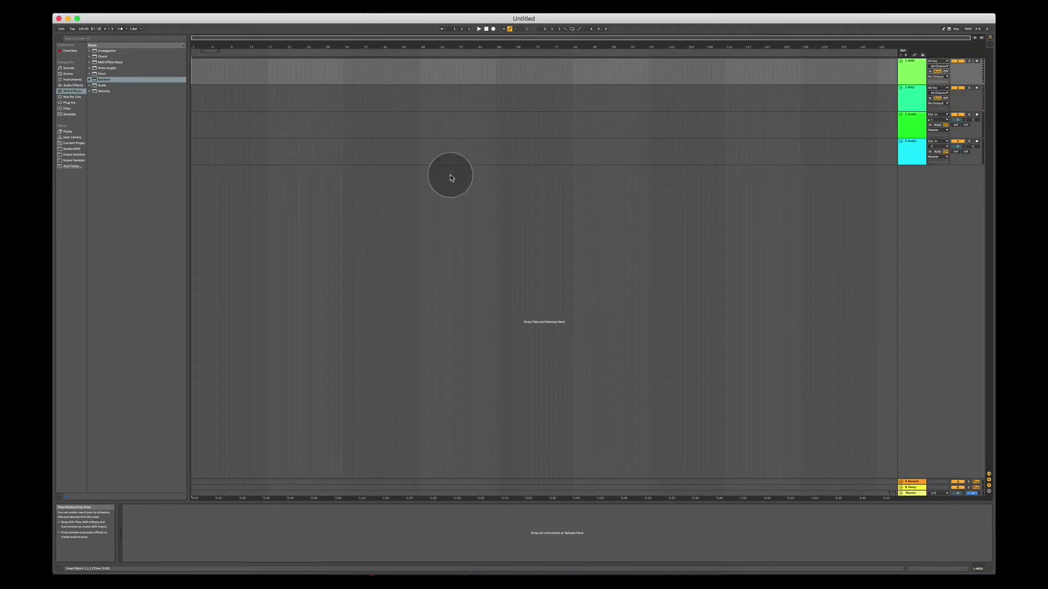
left_click(217, 71)
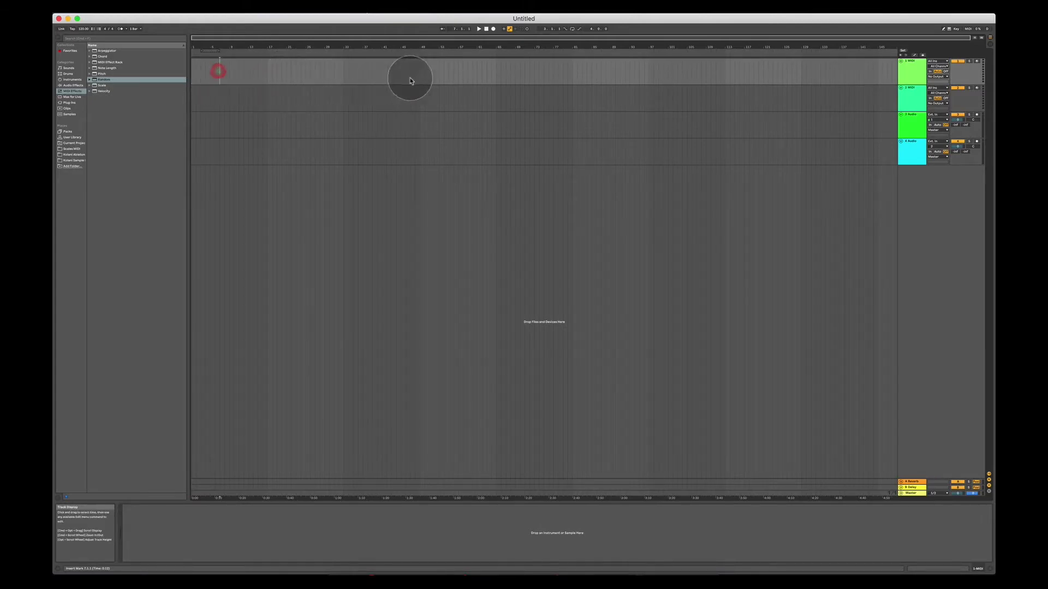
left_click(564, 73)
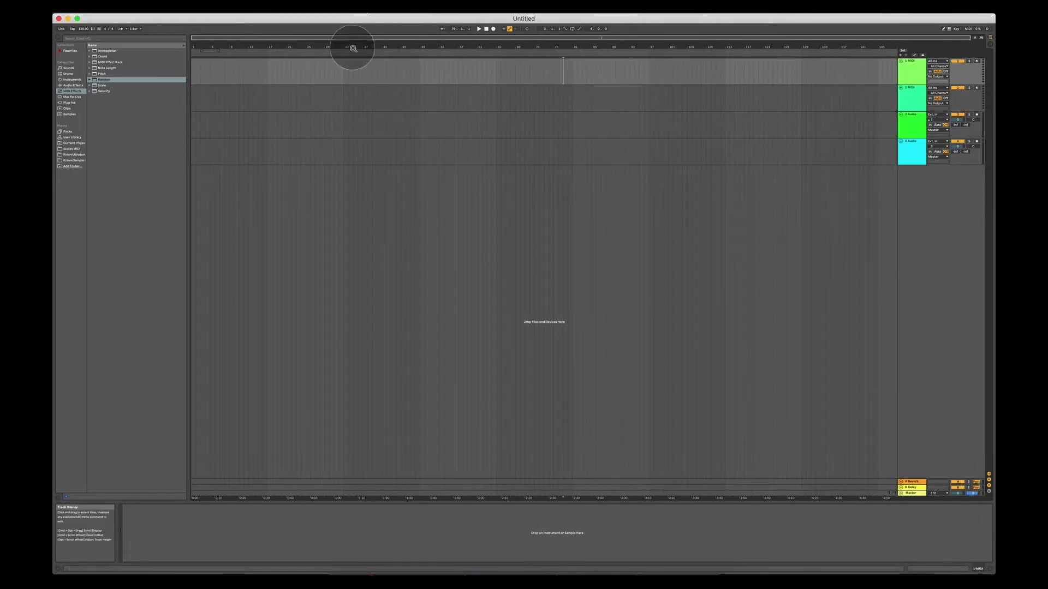
left_click(206, 71)
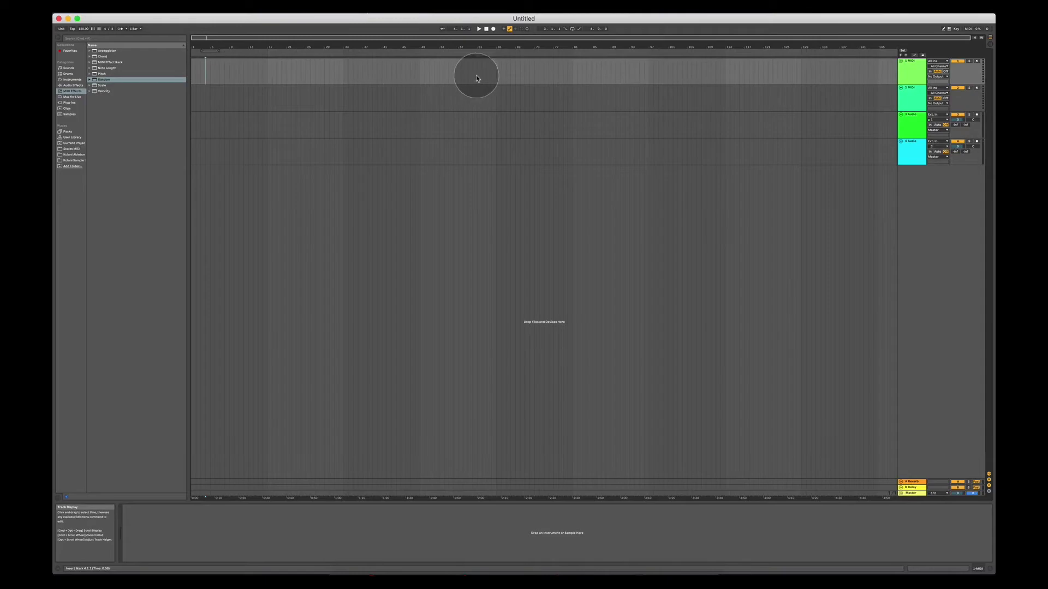
- Reopen Preferences and bring Zoom Display back up to 100 %
left_click(90, 6)
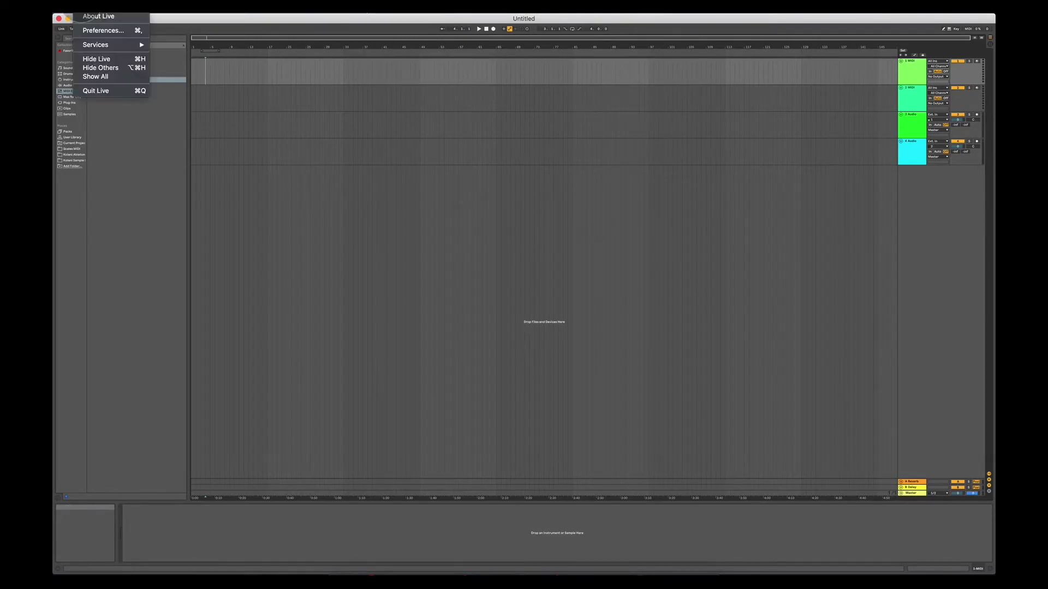
left_click(96, 32)
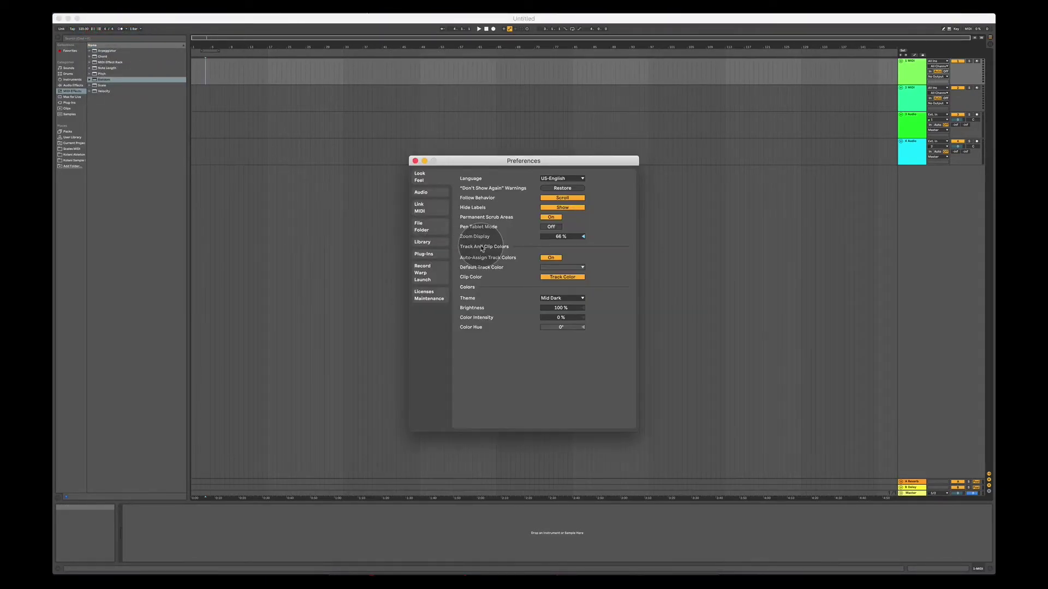
left_click_drag(561, 241, 561, 198)
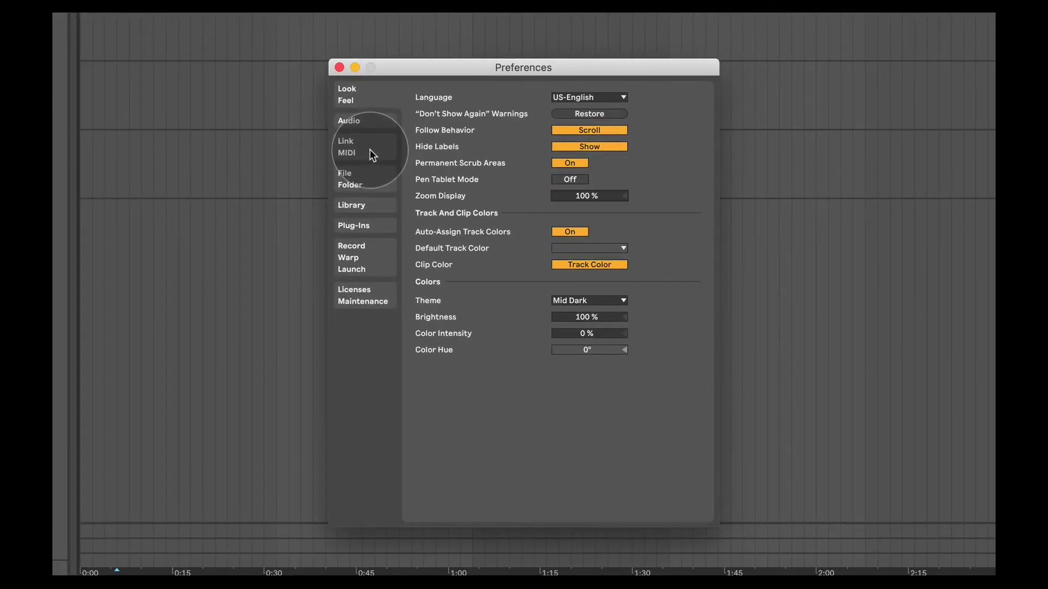
- Show the Link/MIDI preferences and set Control Surface 3 to Launch Control XL
left_click(434, 208)
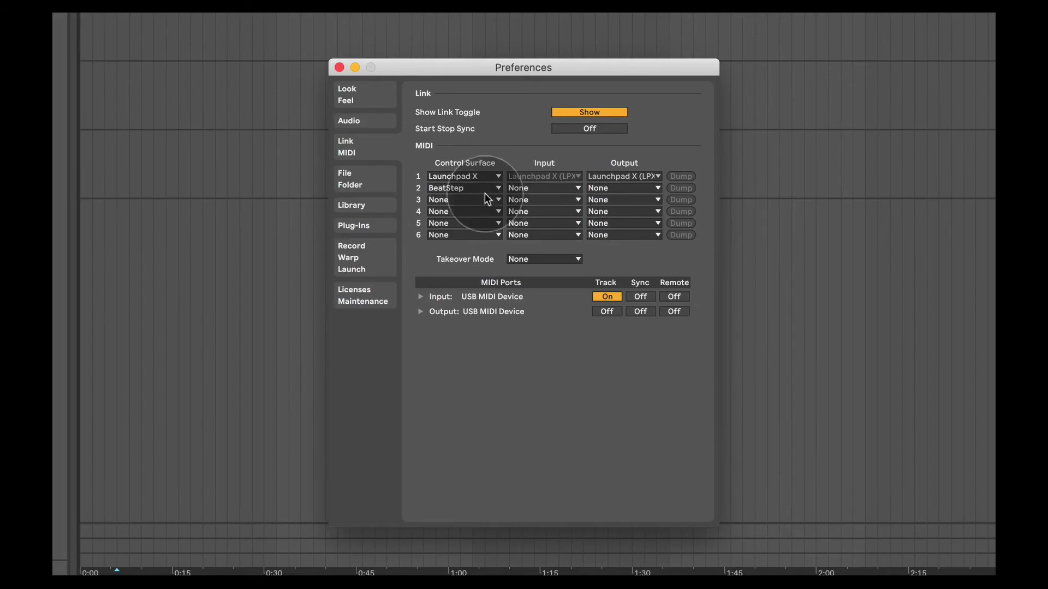
left_click(458, 201)
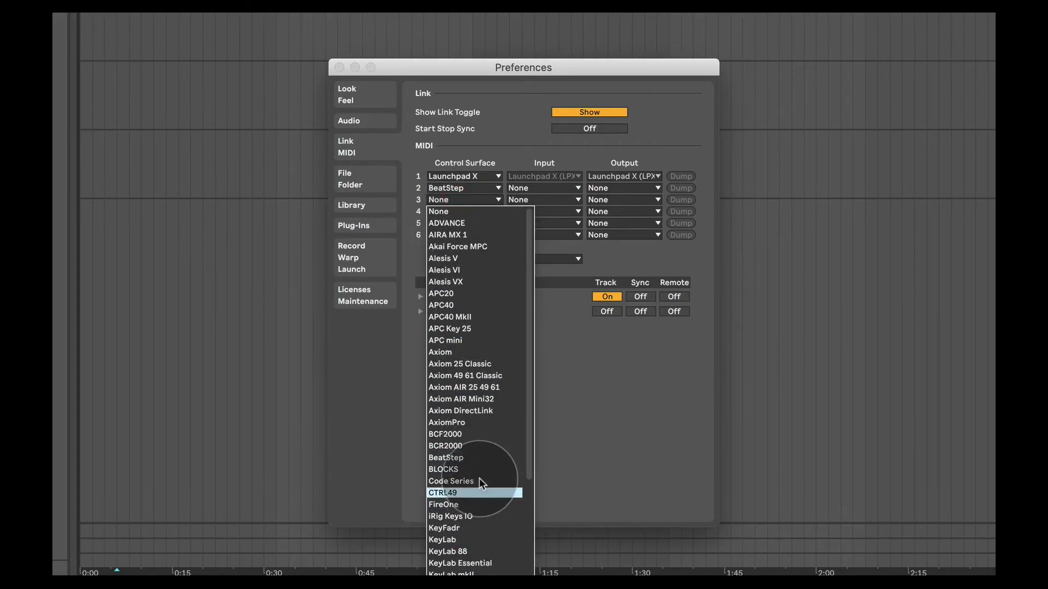
scroll(480, 431, "down", 2)
scroll(484, 404, "down", 5)
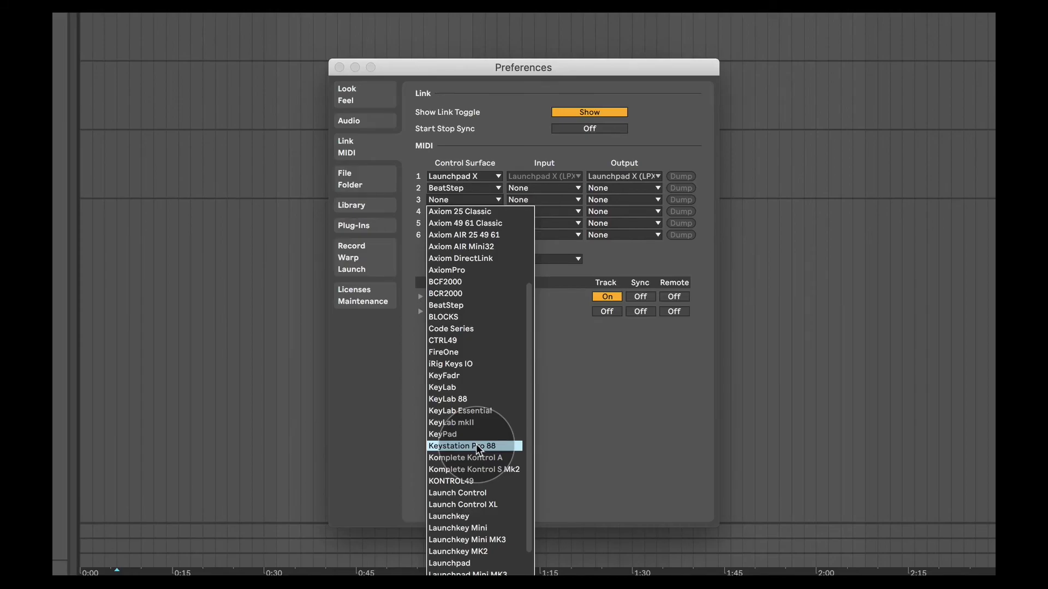
left_click(458, 503)
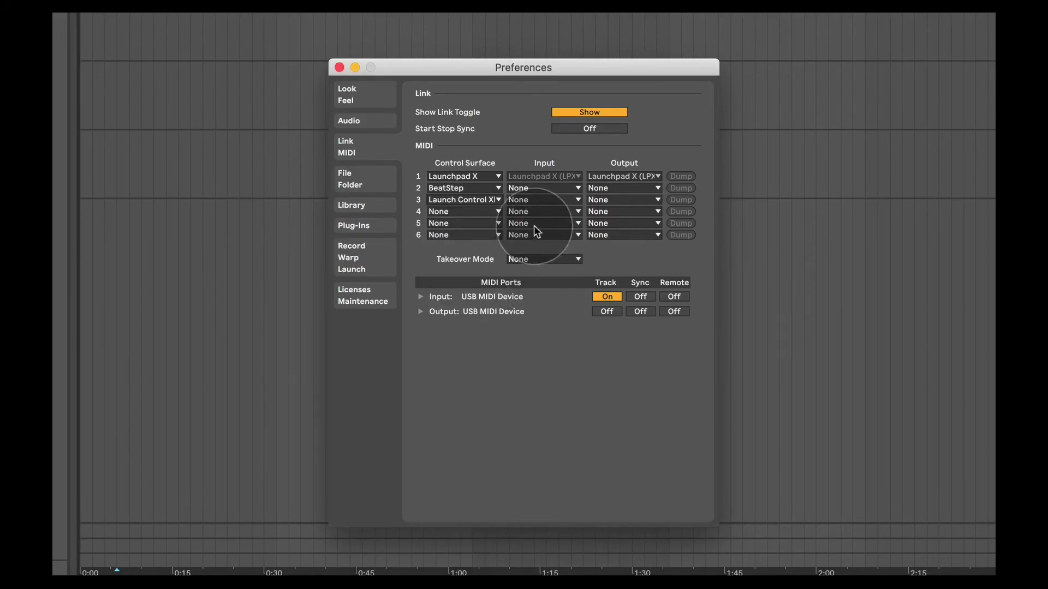
- Review slot 3's MIDI input and output choices, then reset that surface to None
left_click(536, 199)
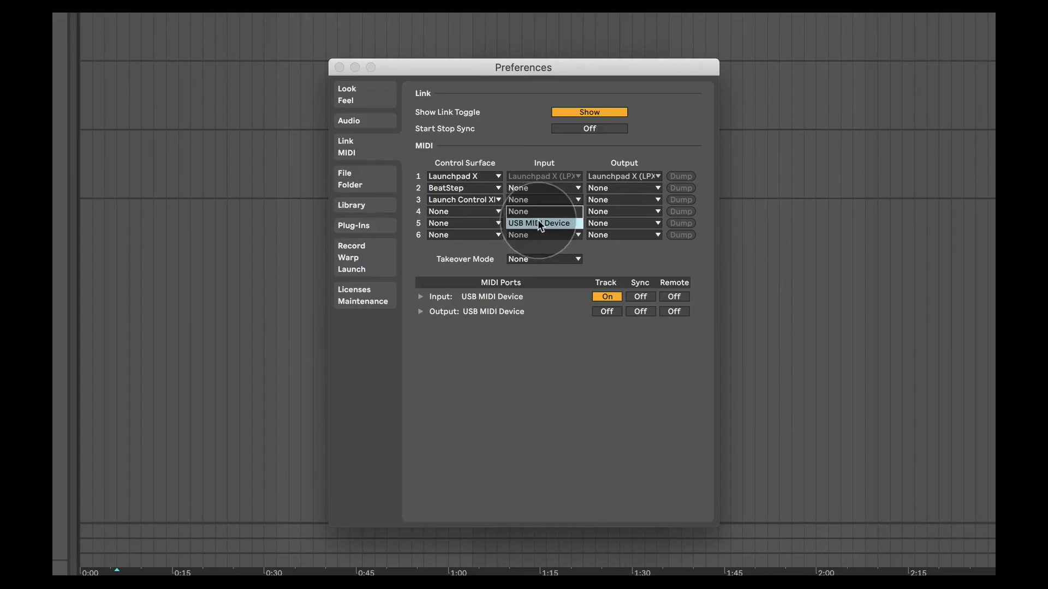
left_click(621, 199)
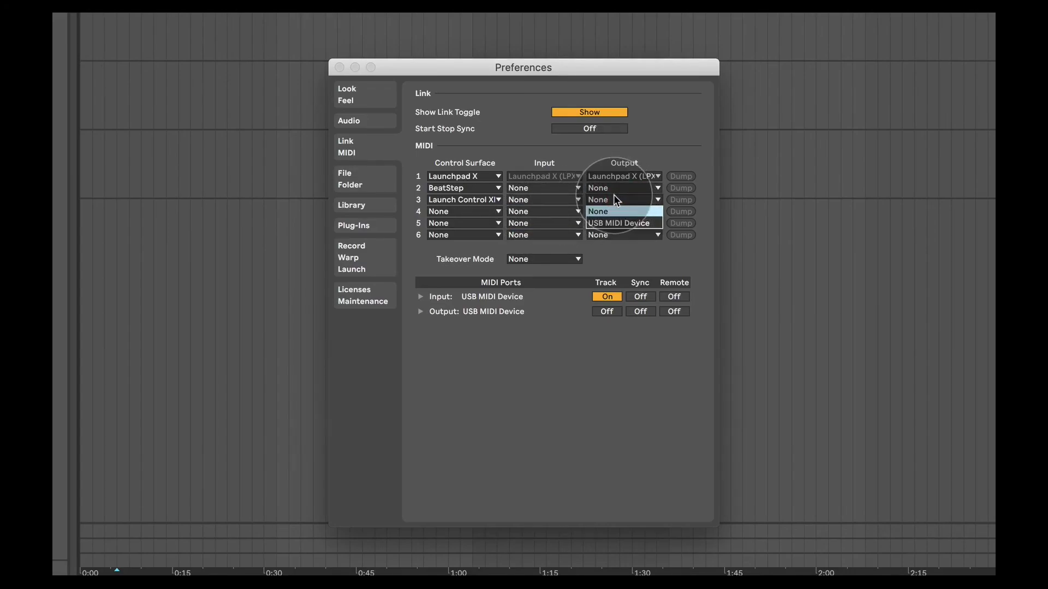
left_click(614, 195)
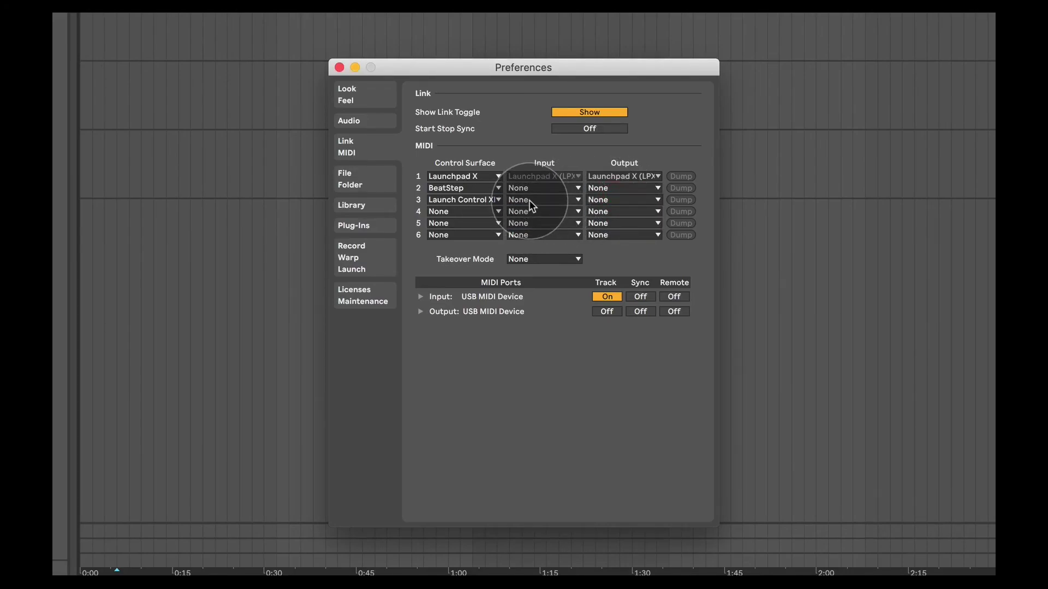
left_click(490, 198)
left_click(477, 210)
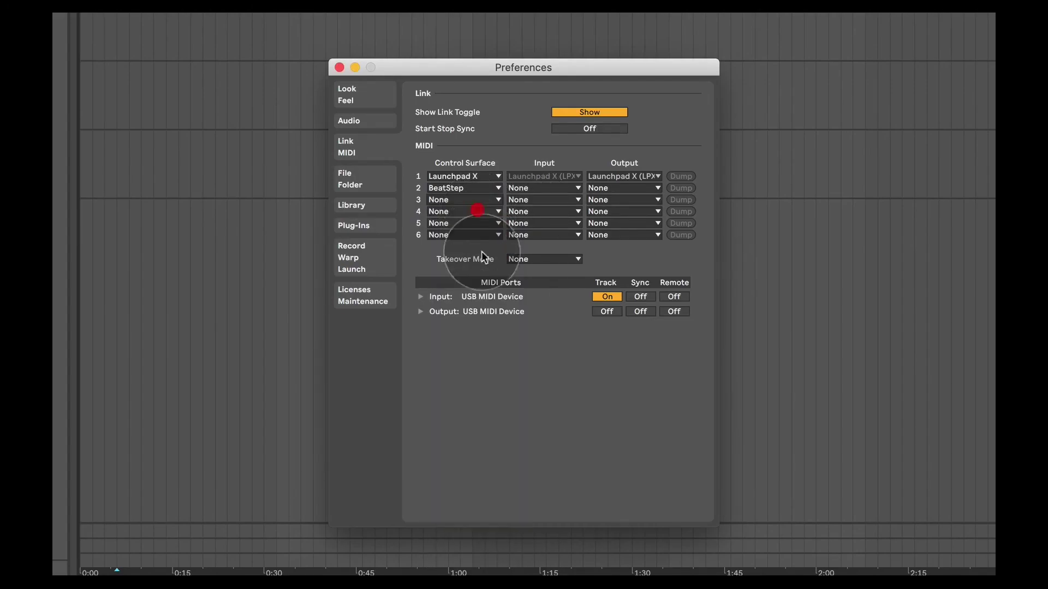